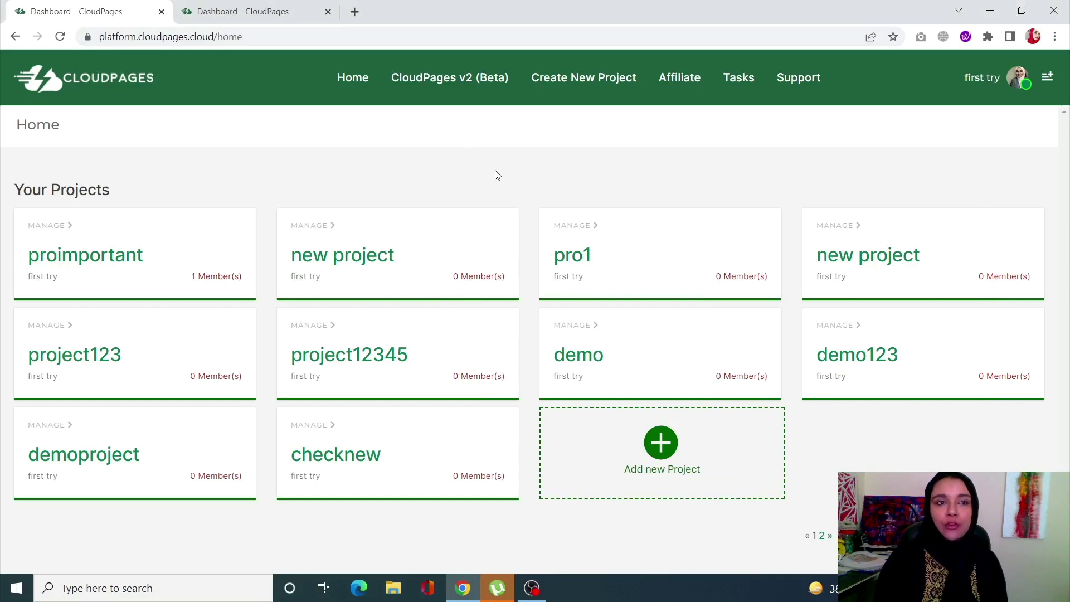
Switch to the v2 (Beta) dashboard and list all WordPress applications with URLs, server and IP.
left_click(442, 93)
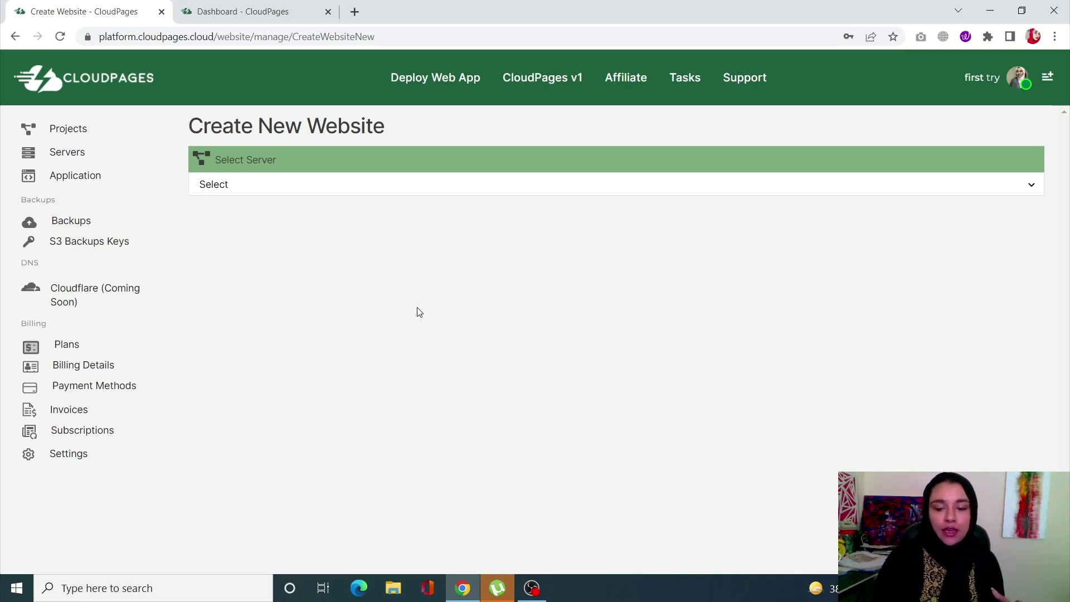
left_click(91, 178)
left_click(64, 236)
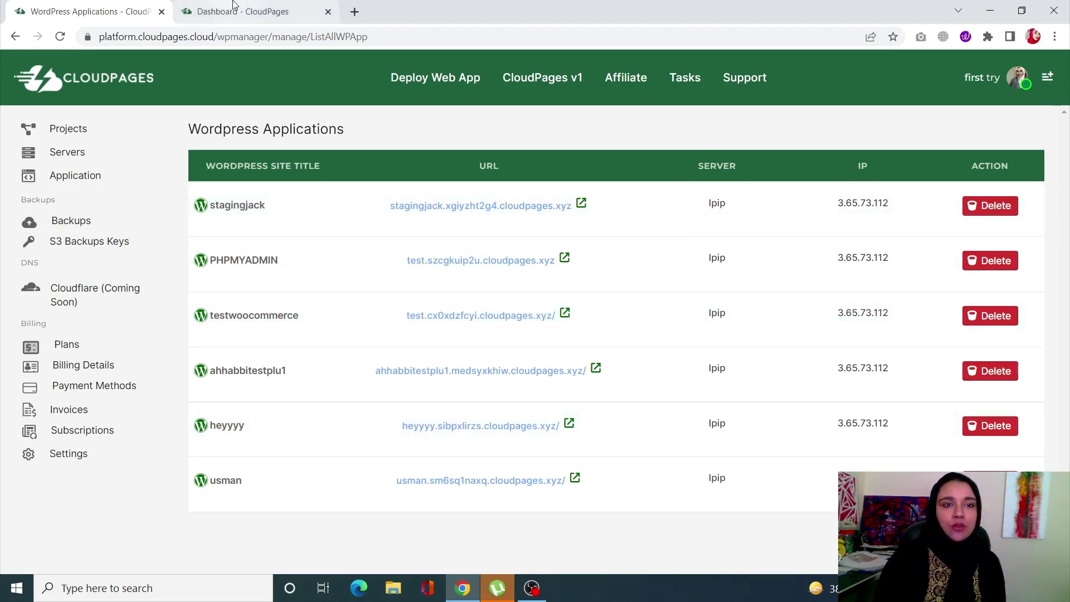
Check the lpip server's WordPress apps in the v1 proimportant project, then return to the v2 list.
left_click(220, 16)
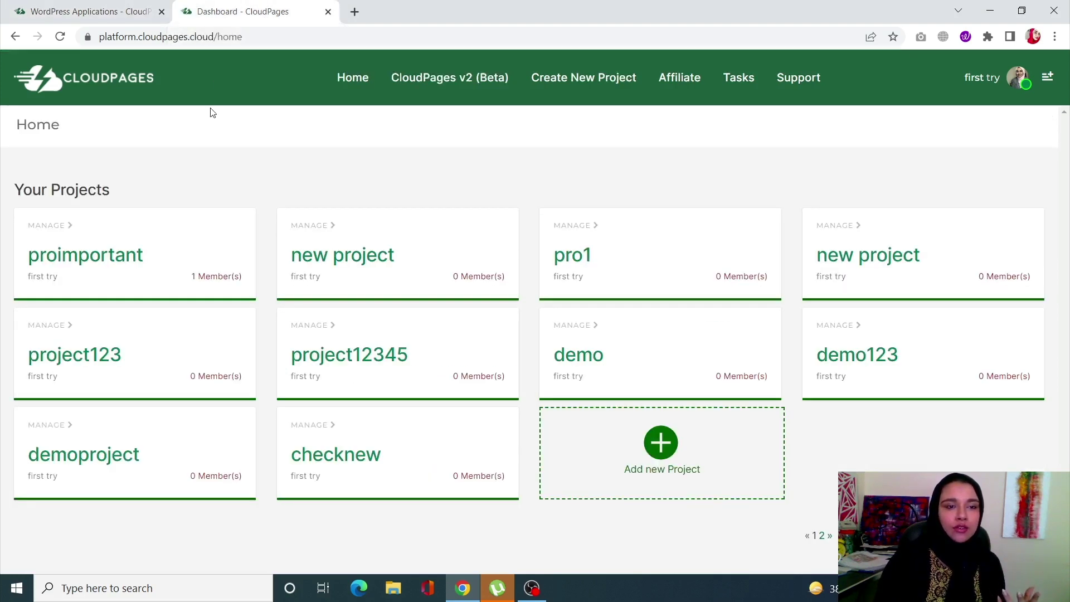
left_click(79, 268)
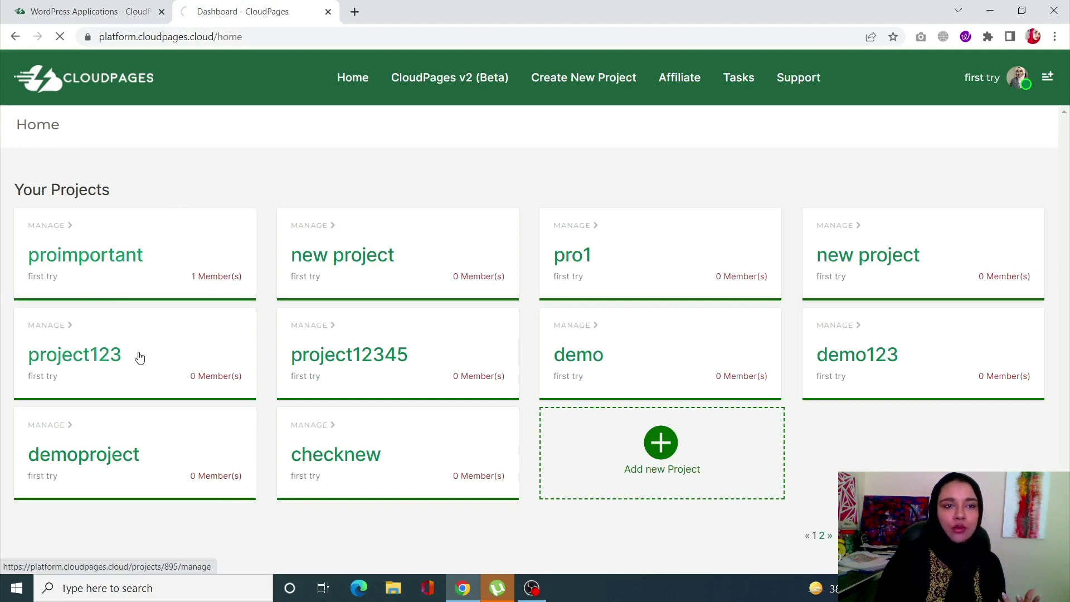
scroll(308, 404, "down", 2)
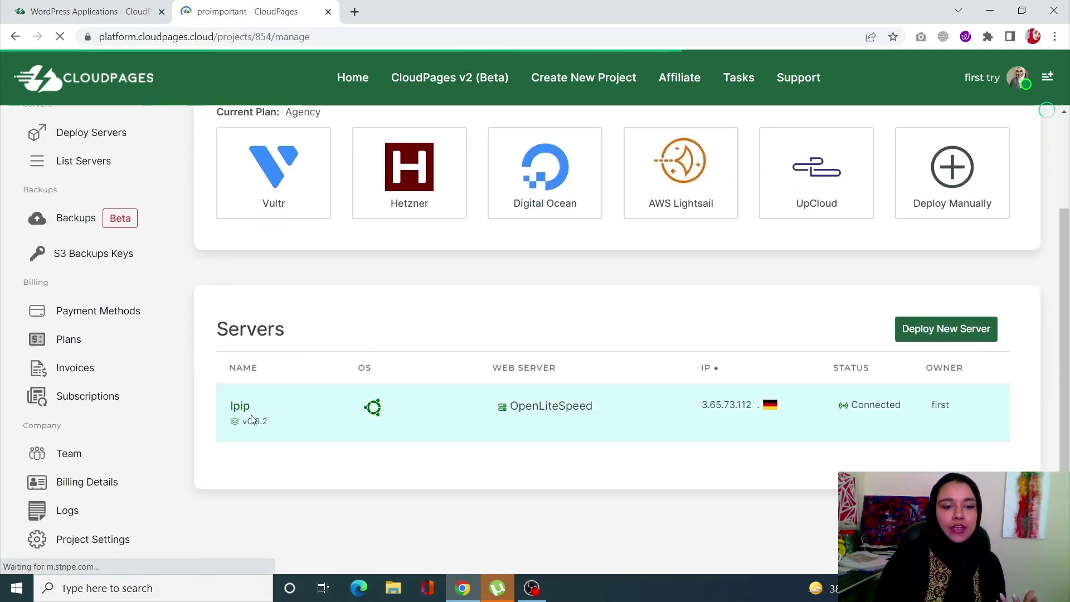
left_click(239, 409)
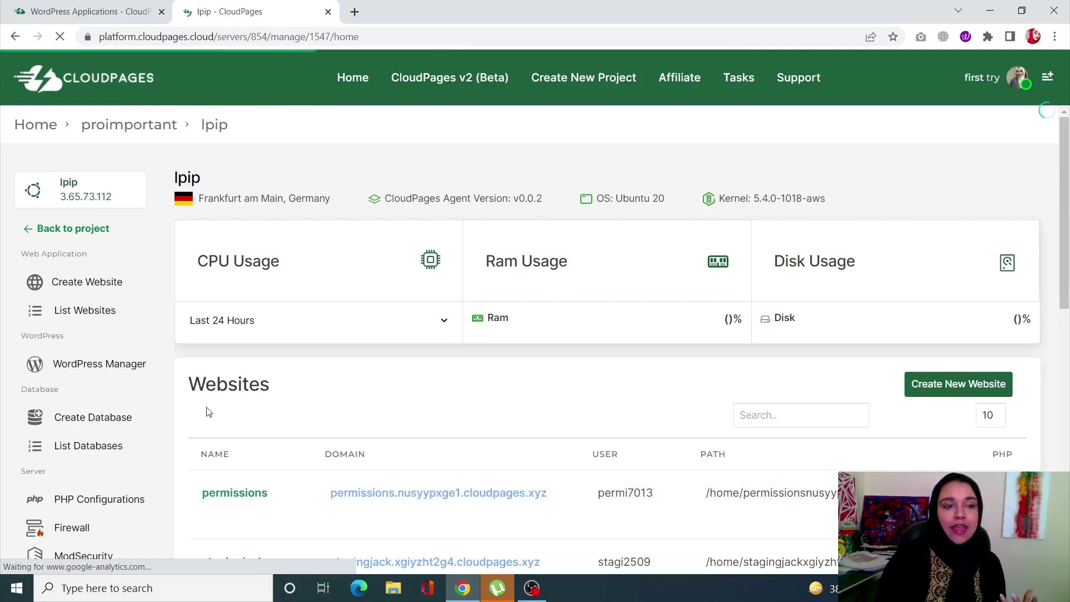
left_click(73, 366)
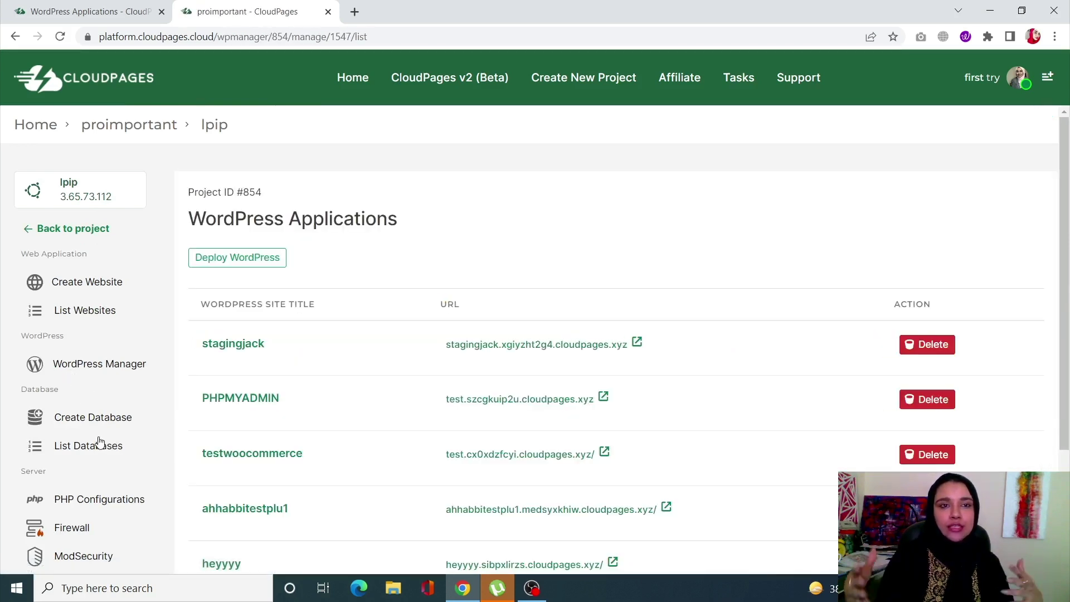
left_click(29, 4)
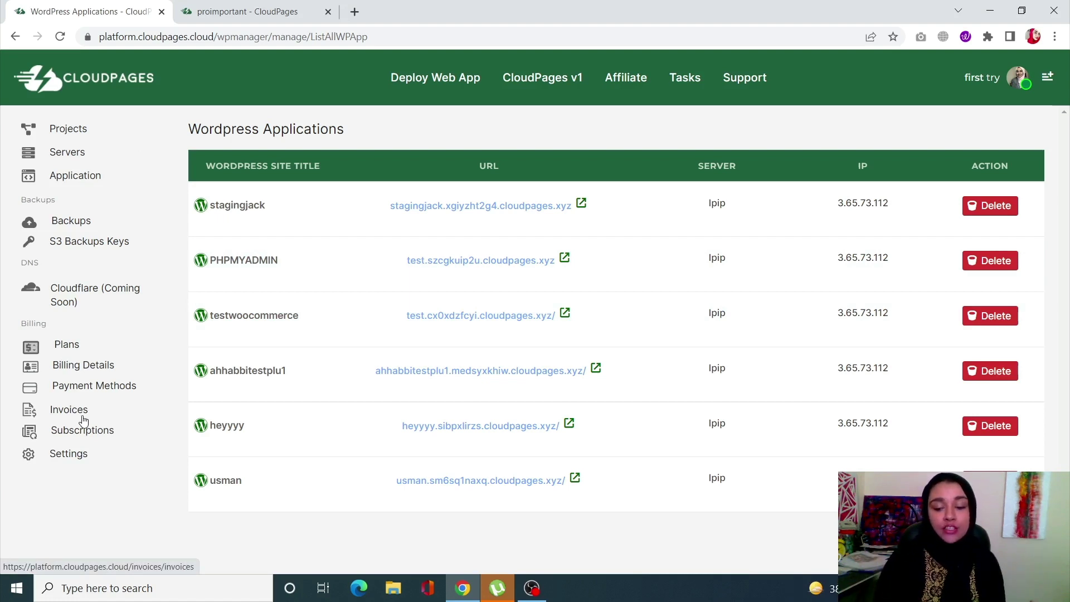
Start a Deploy Web App on server lpip (3.65.73.112).
left_click(418, 74)
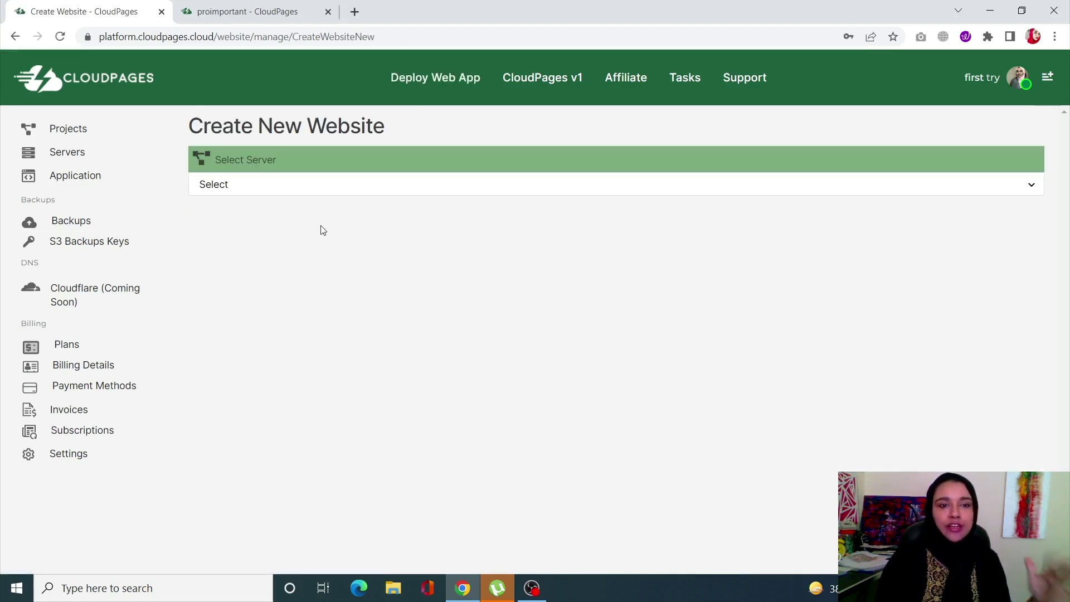
left_click(329, 190)
left_click(327, 210)
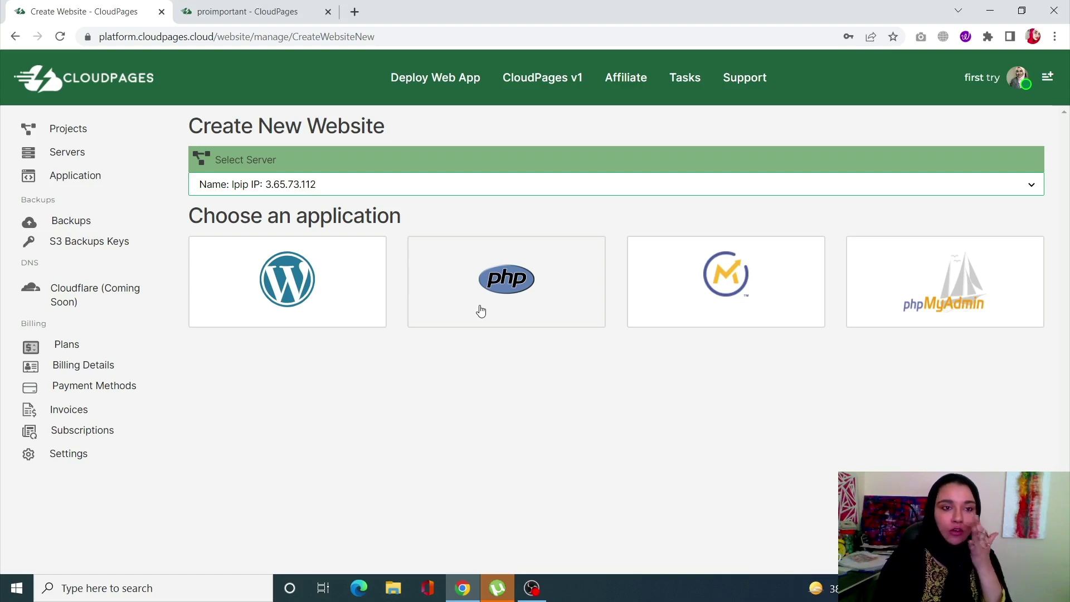
From the Servers overview, start the deploy website wizard with WordPress 5.5.9.
left_click(93, 158)
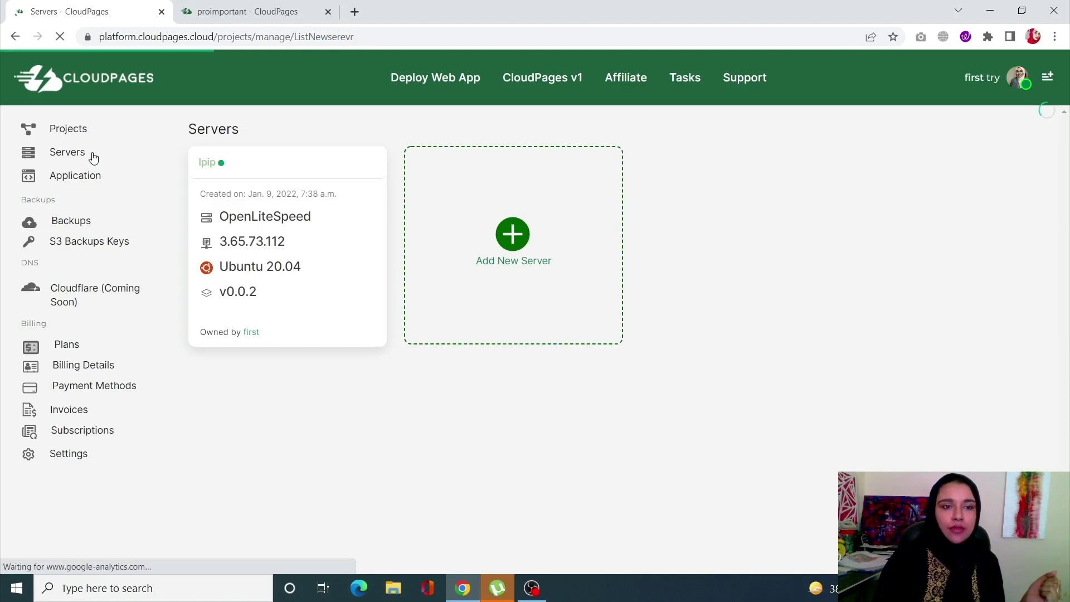
left_click(508, 245)
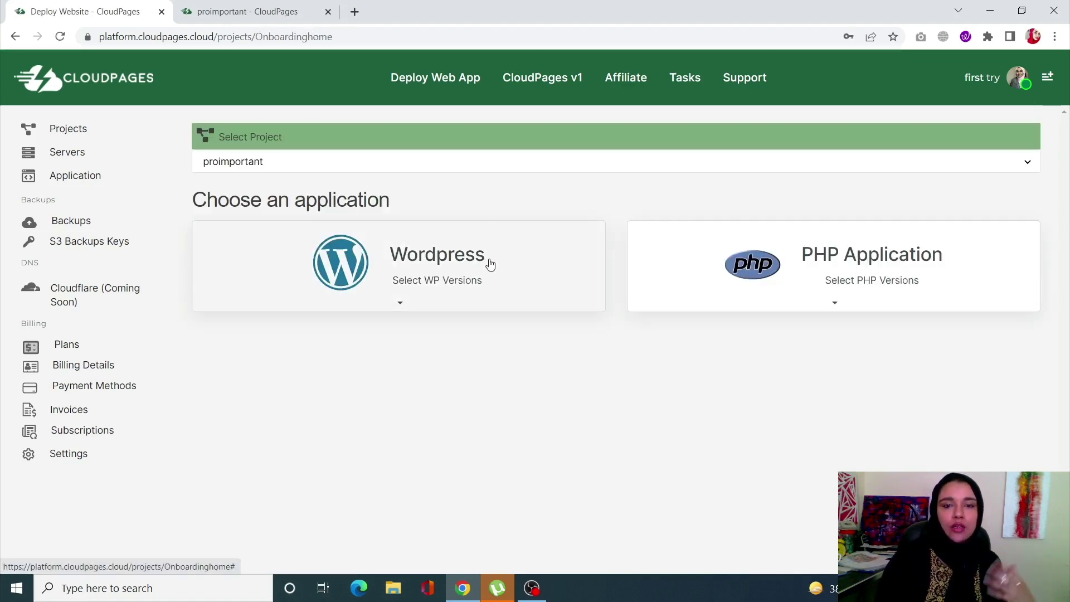
left_click(490, 264)
left_click(271, 442)
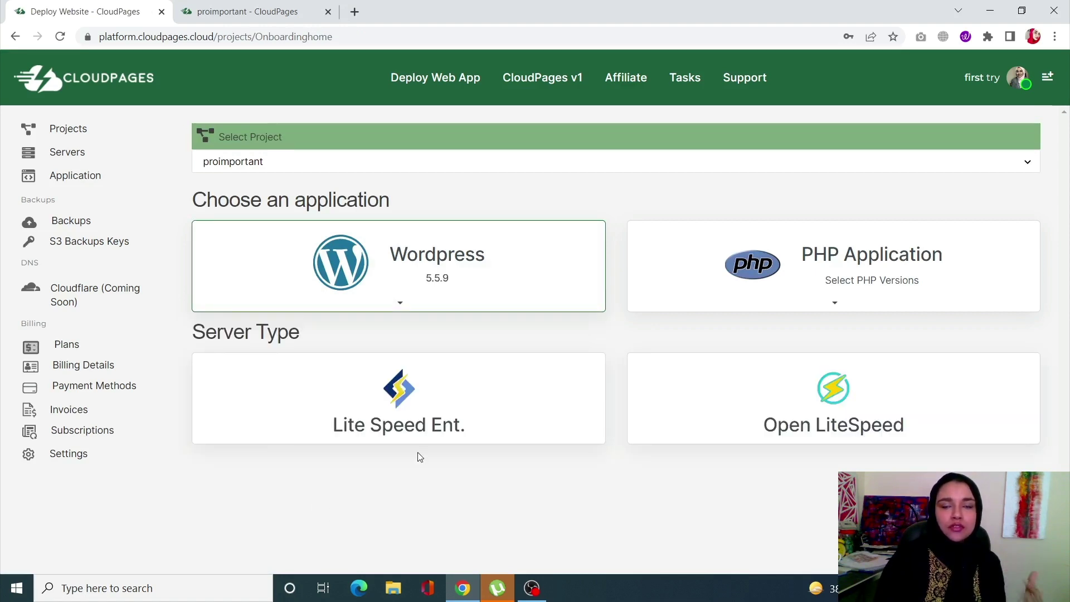
Choose LiteSpeed Enterprise as server type, review the providers, then return to the Servers overview.
left_click(397, 386)
scroll(476, 479, "down", 1)
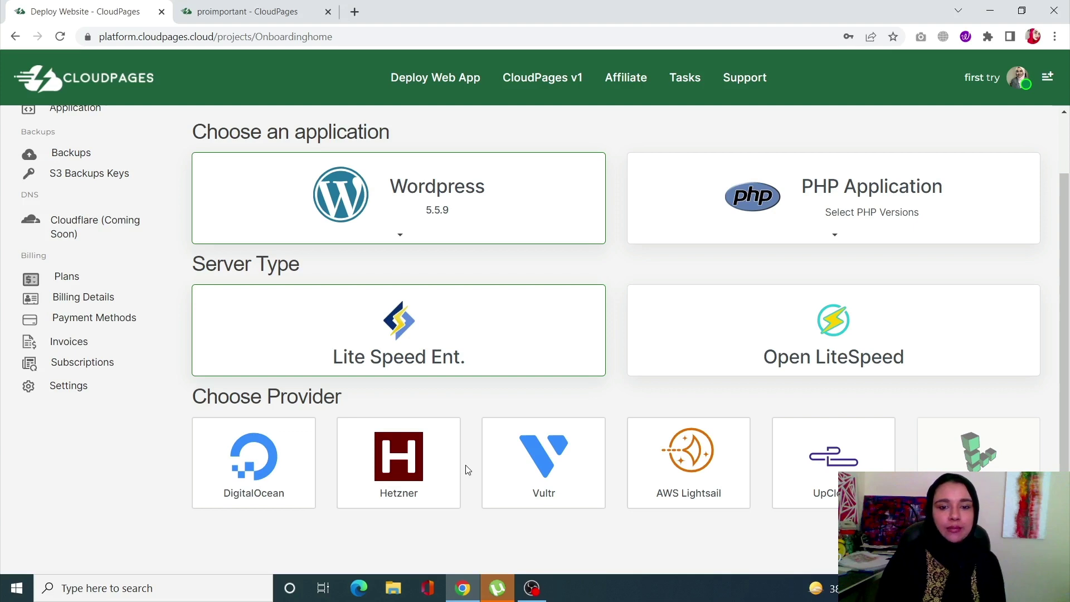
scroll(467, 469, "up", 1)
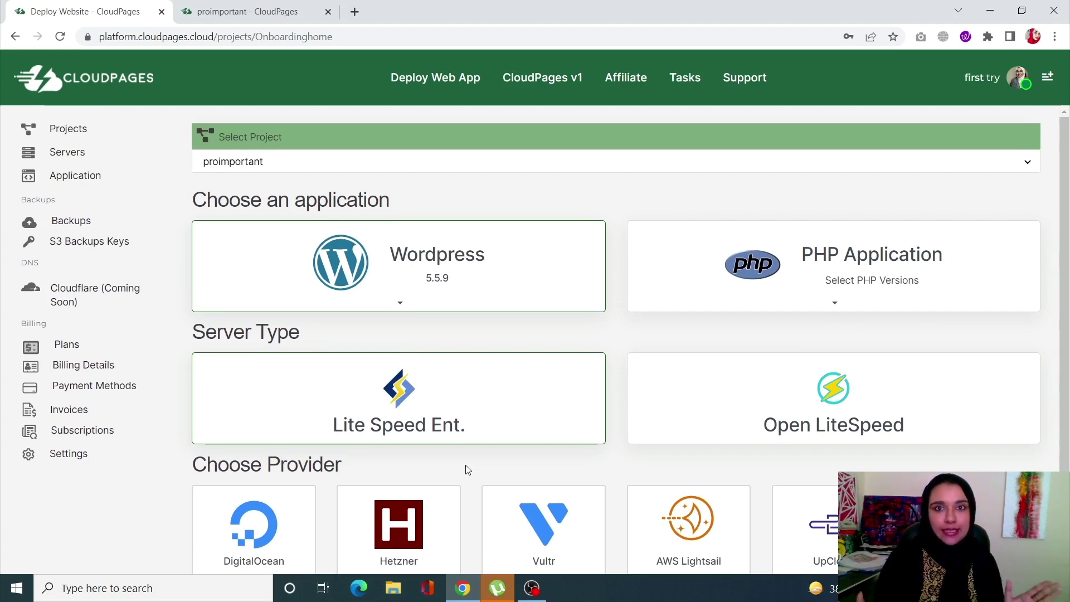
left_click(50, 154)
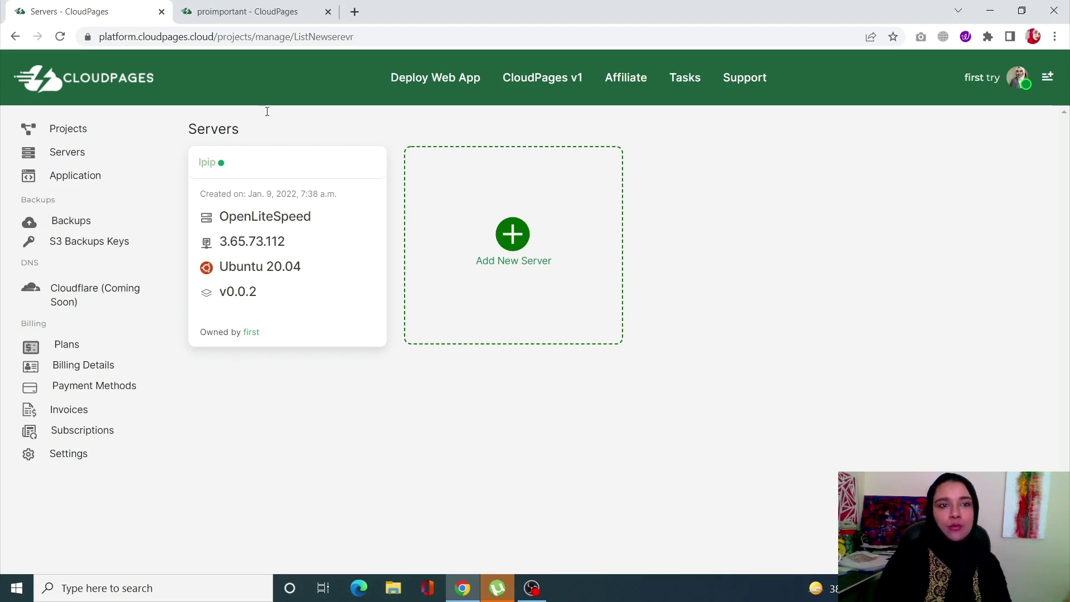
View the proimportant project's Servers table in v1, then return to the v2 Servers overview.
left_click(239, 7)
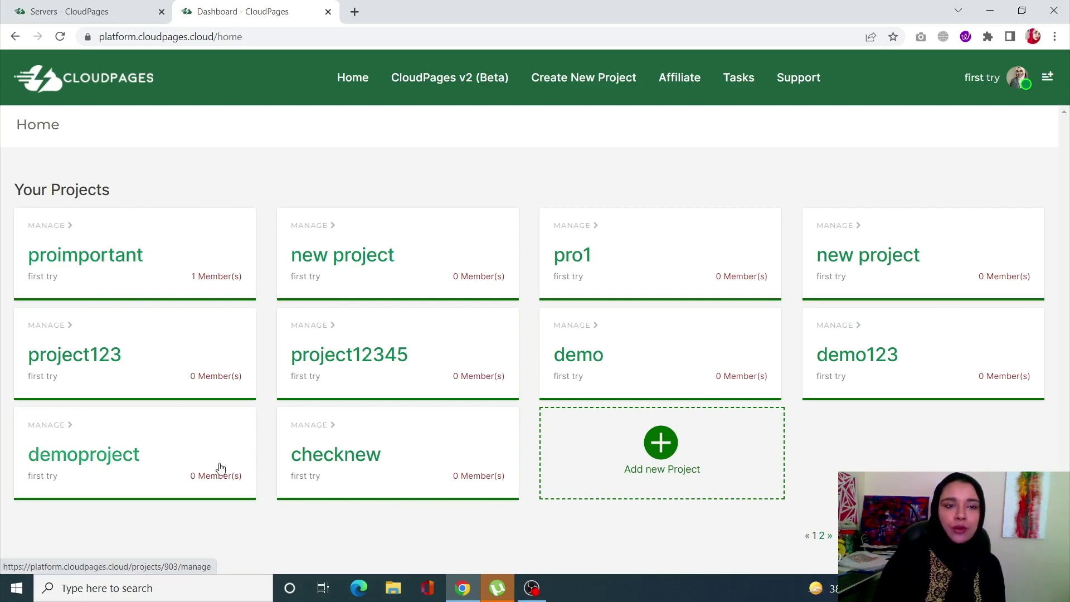
left_click(73, 265)
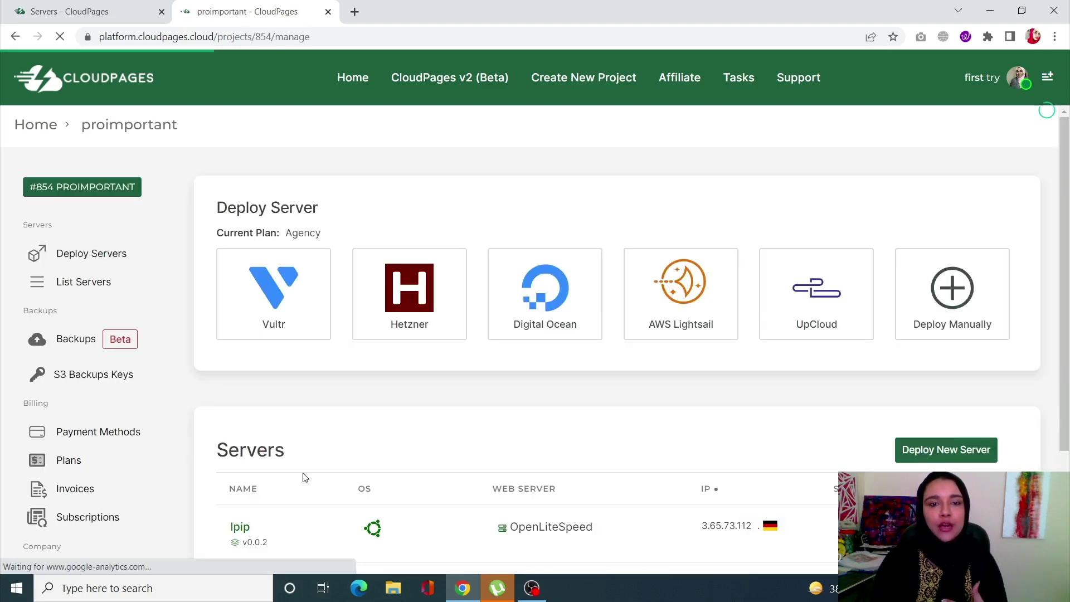
scroll(361, 435, "down", 2)
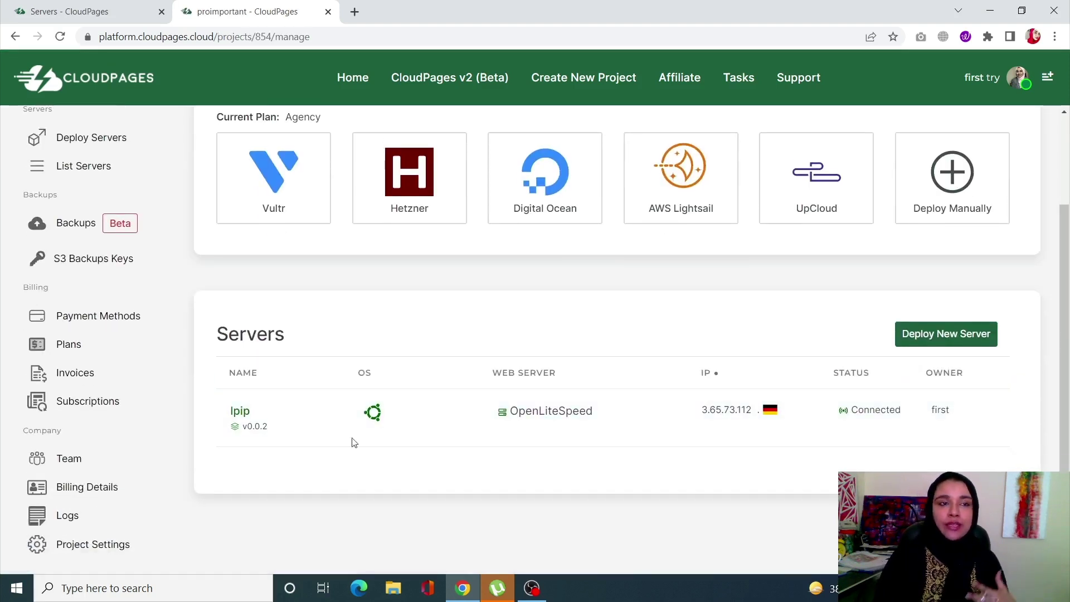
left_click(107, 13)
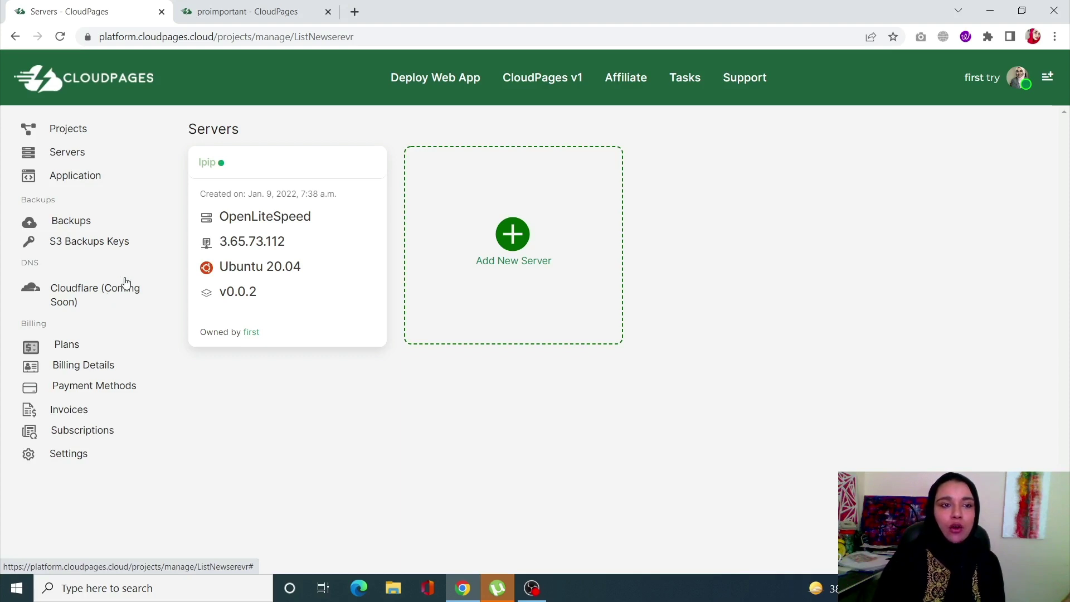
Open the stagingjack WordPress app's management page from the WordPress applications list.
left_click(63, 178)
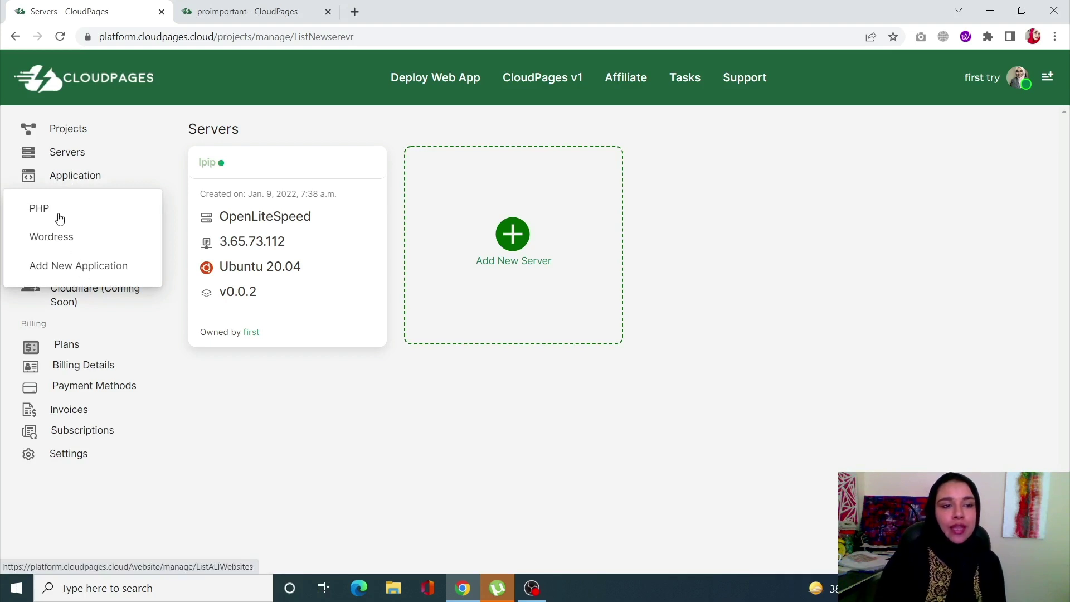
left_click(66, 248)
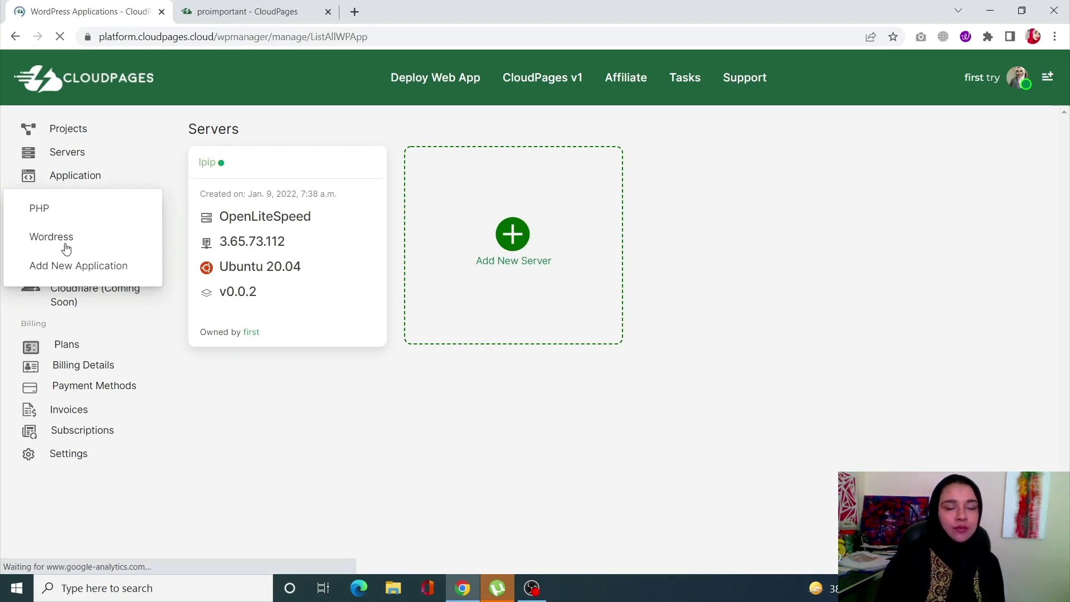
left_click(234, 209)
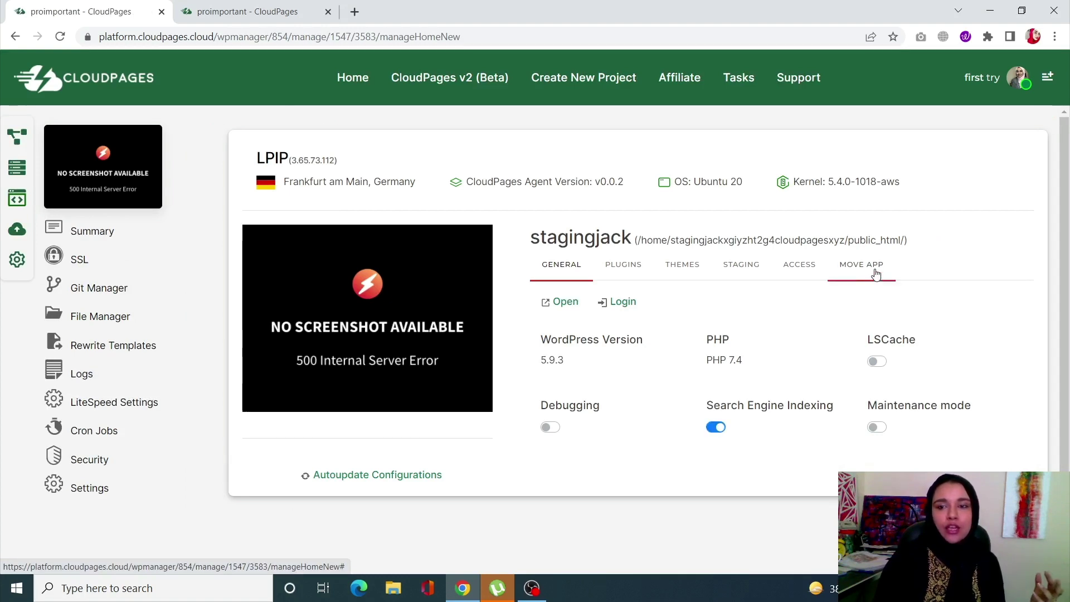
Show the Move App form and review the destination keys, leaving lpip unselected.
left_click(876, 274)
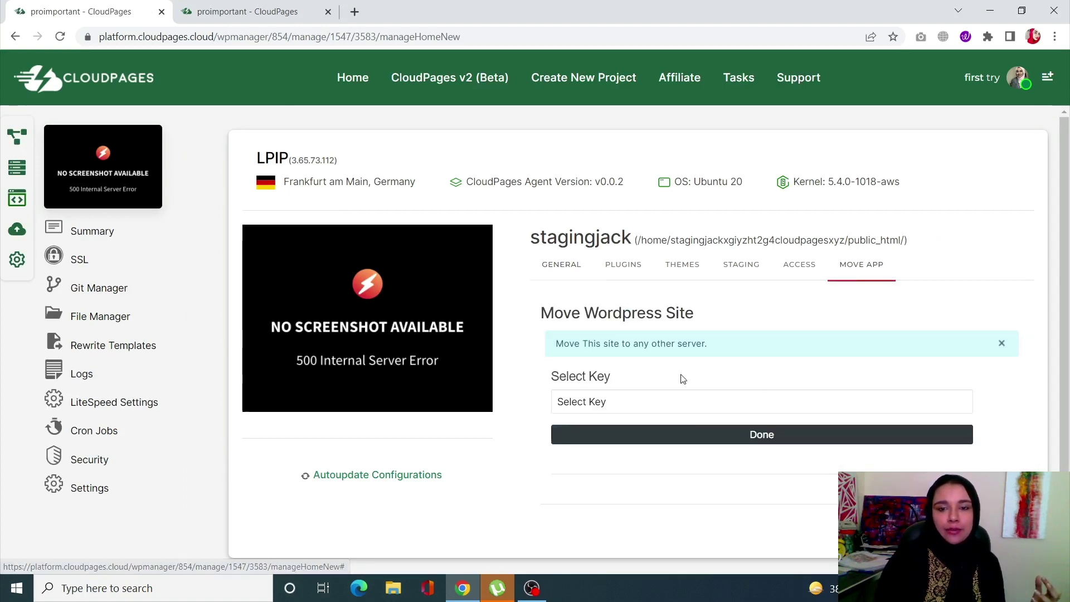
left_click(670, 406)
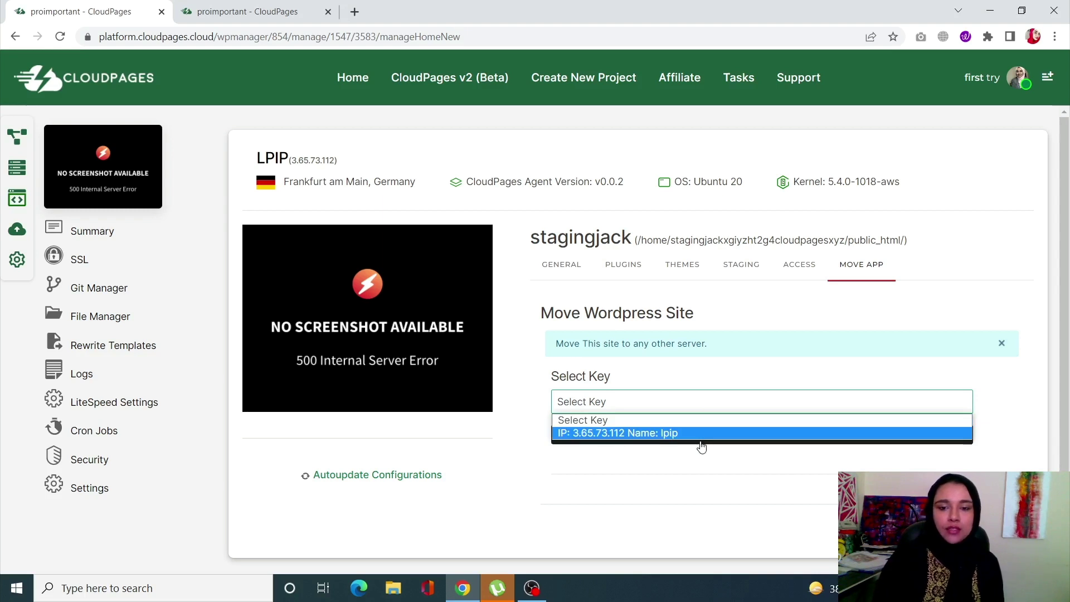
left_click(642, 483)
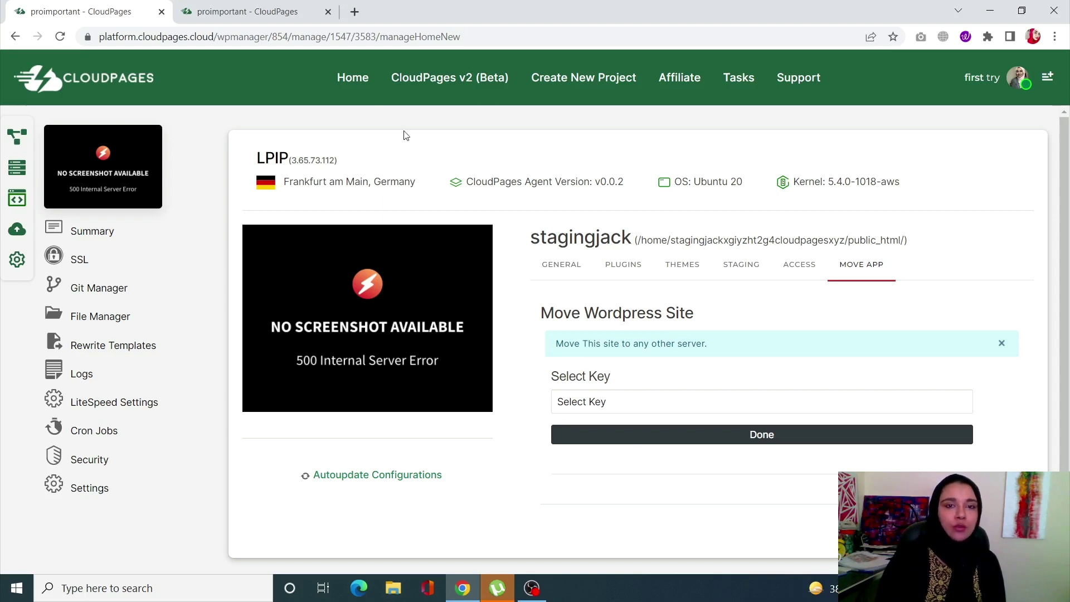
Go Home, switch to the v2 (Beta) dashboard, and open the project #854 settings.
left_click(356, 91)
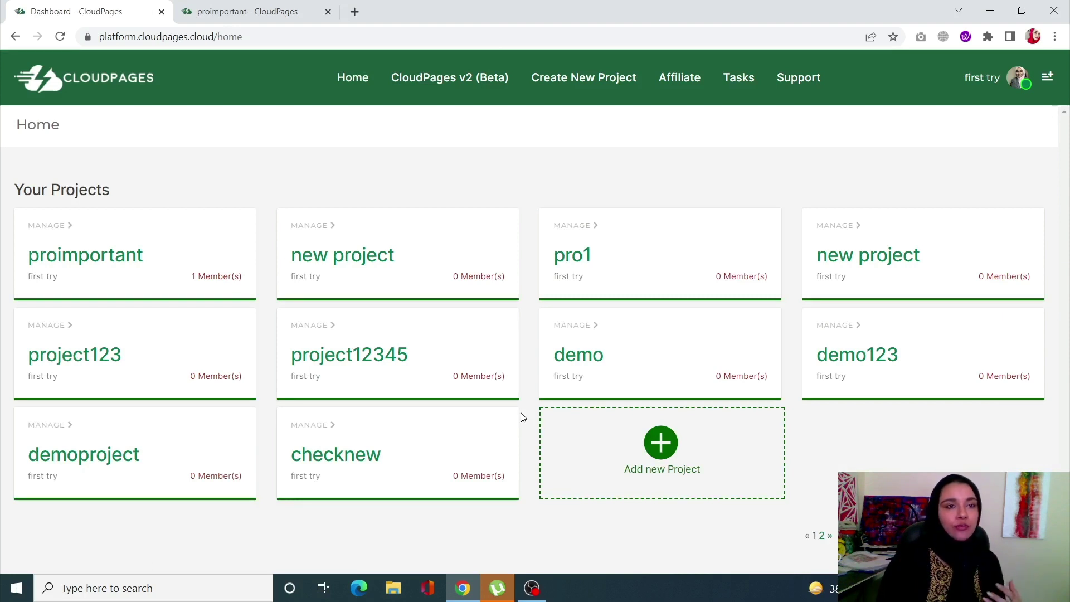
left_click(451, 78)
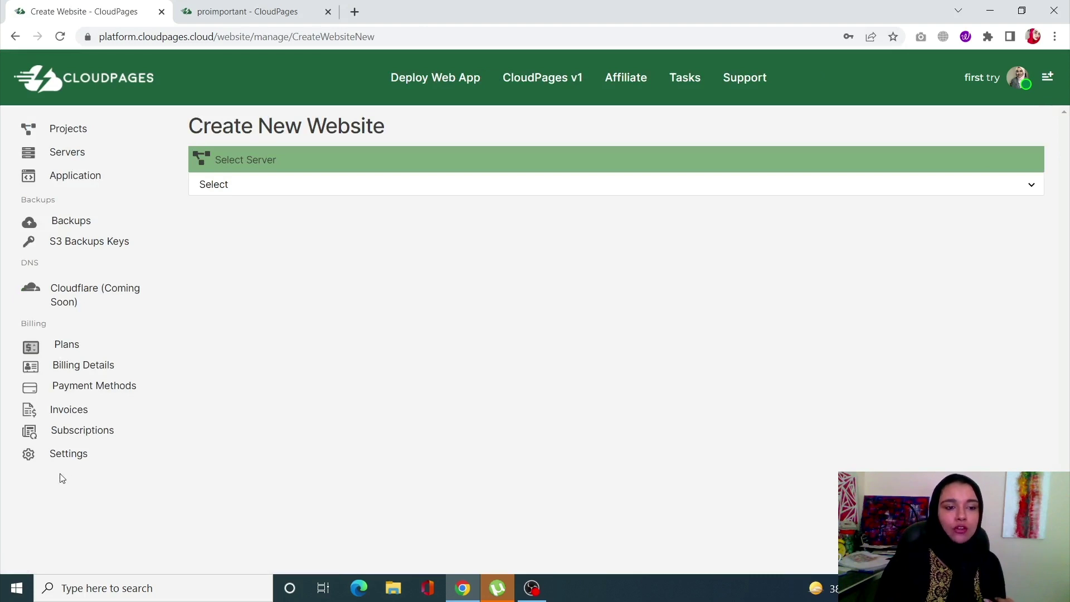
left_click(65, 455)
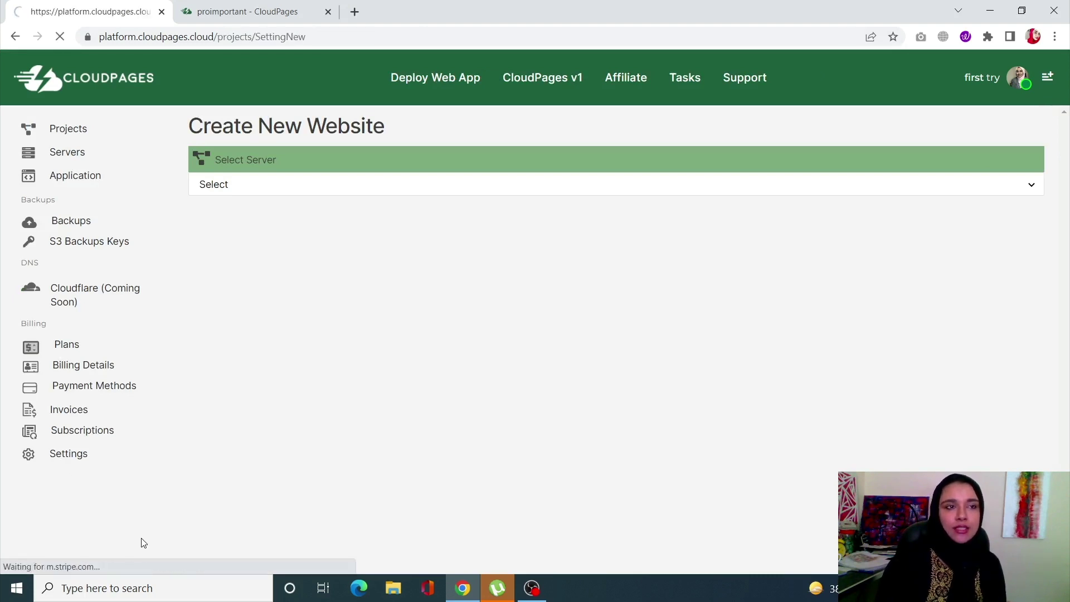